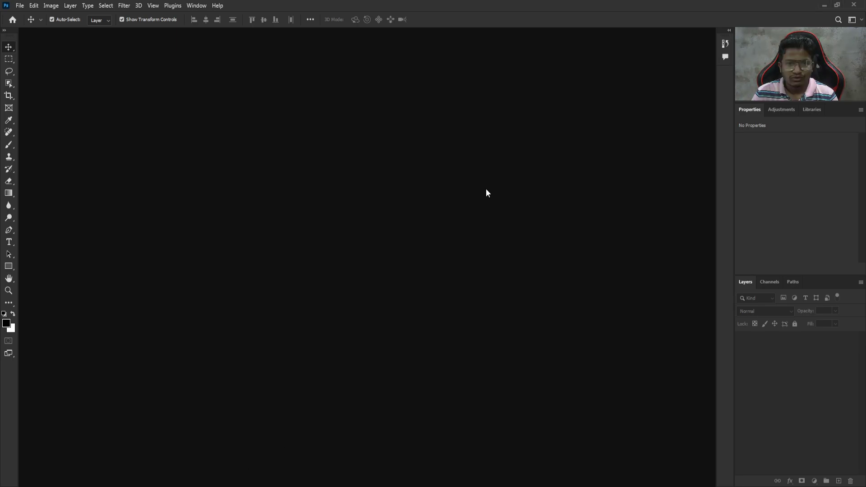
Open 002.jpg fitted to the window, try Remove Background, then undo it.
drag(485, 191, 470, 179)
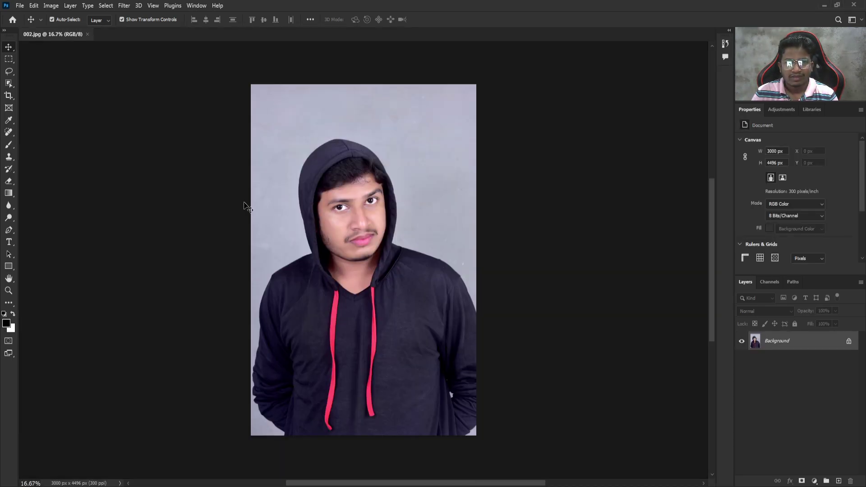
key(ctrl+0)
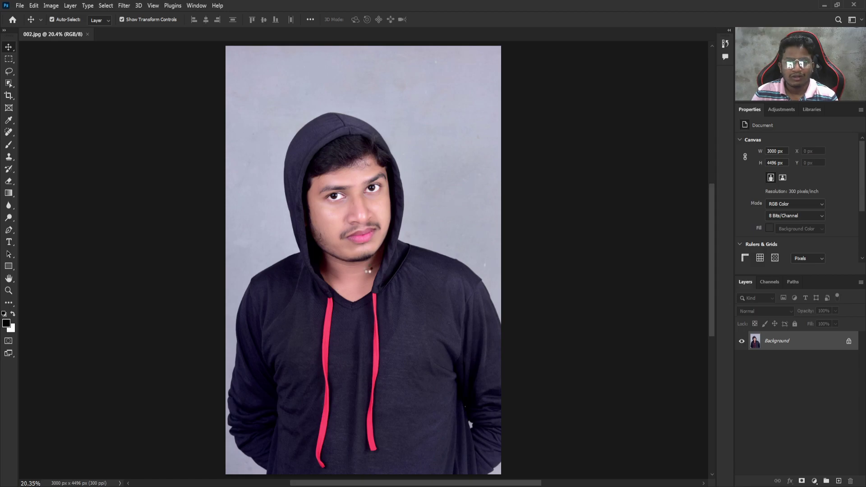
mouse_move(370, 299)
mouse_down()
mouse_move(373, 280)
mouse_move(370, 307)
mouse_up()
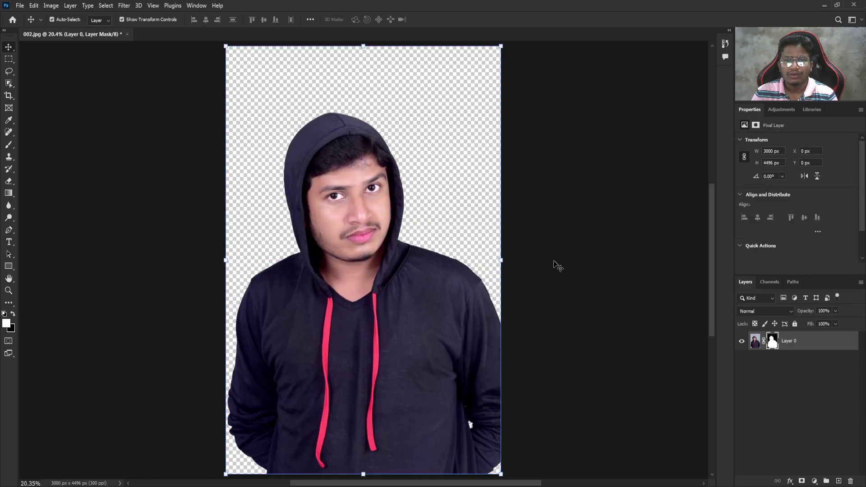
click(741, 342)
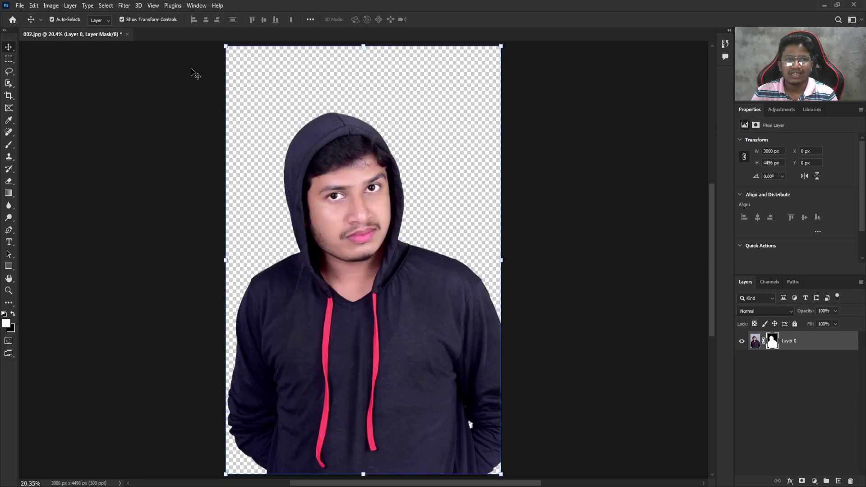
key(ctrl+comma)
key(ctrl+comma)
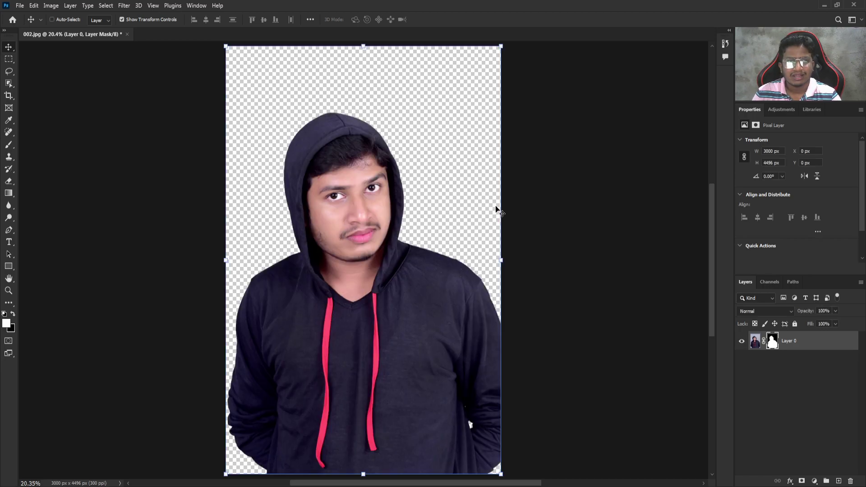
key(ctrl+z)
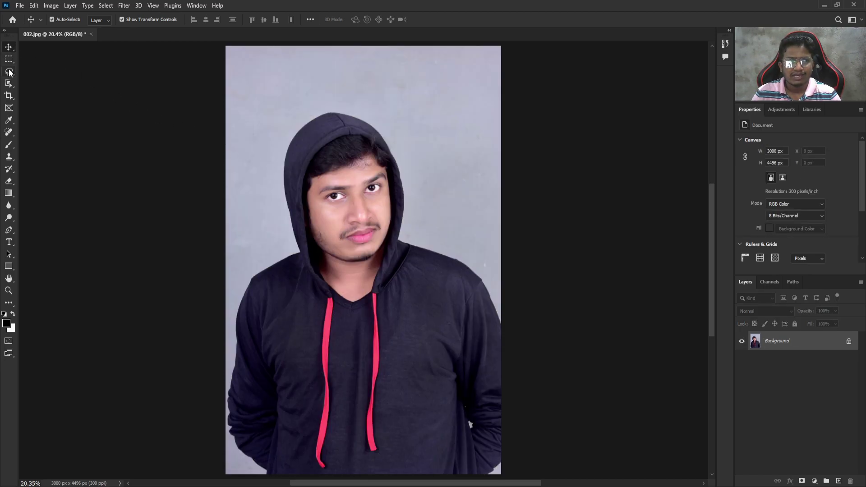
Save the 002.jpg portrait with its grey backdrop intact.
click(8, 83)
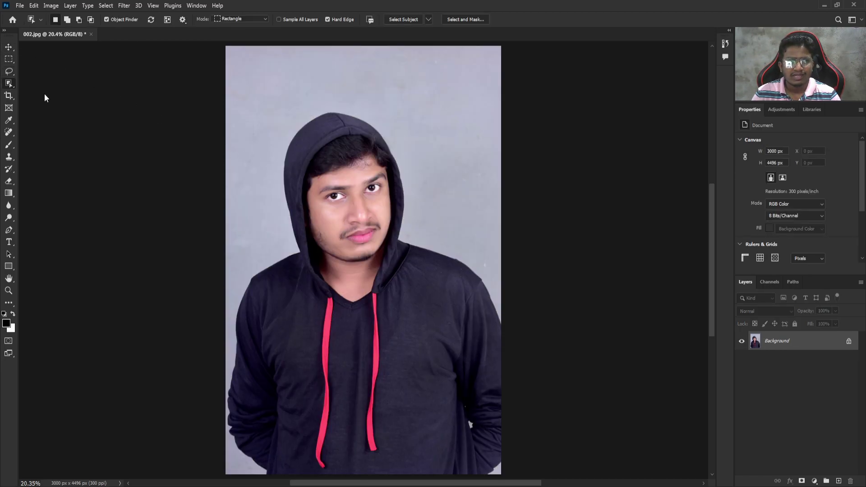
key(shift+w)
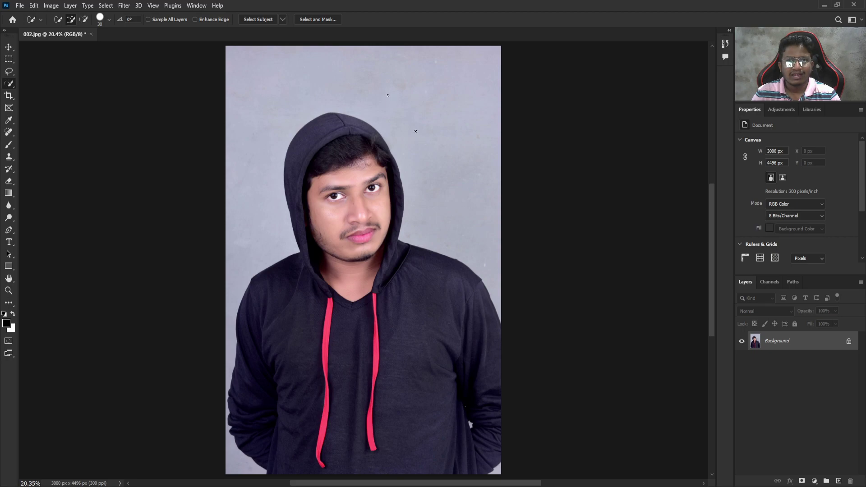
key(ctrl+s)
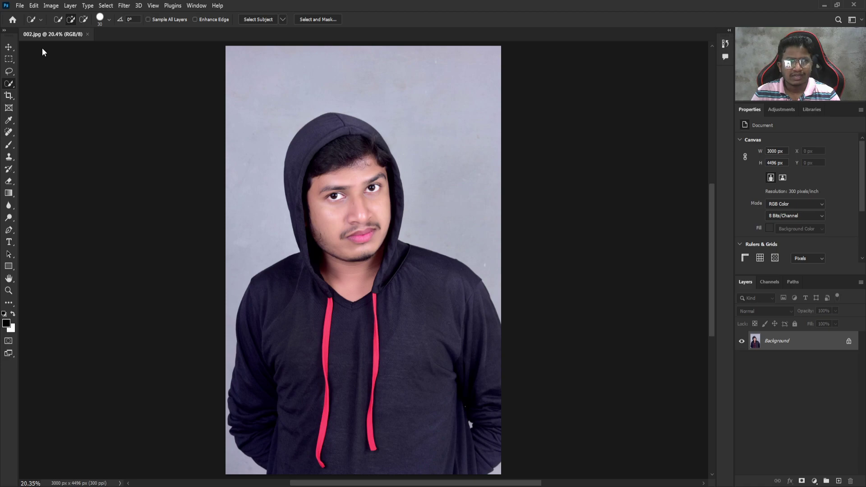
Select the hooded man with the Object Selection tool, then clear the selection.
key(shift+w)
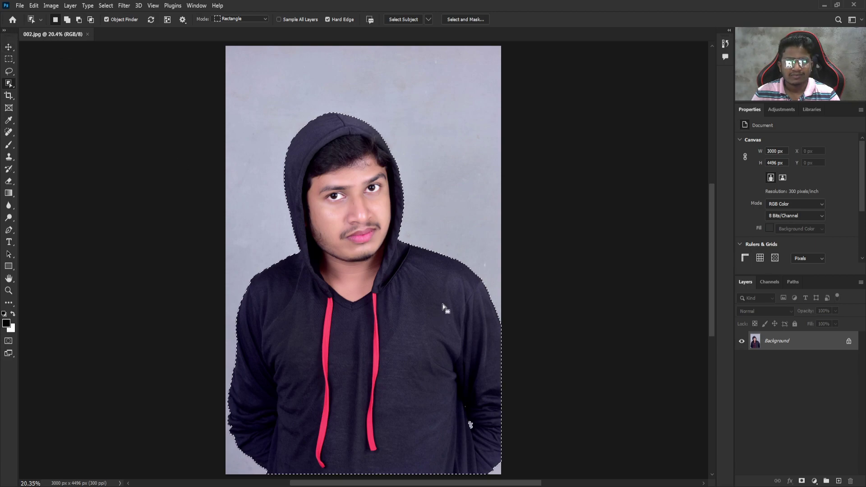
click(363, 196)
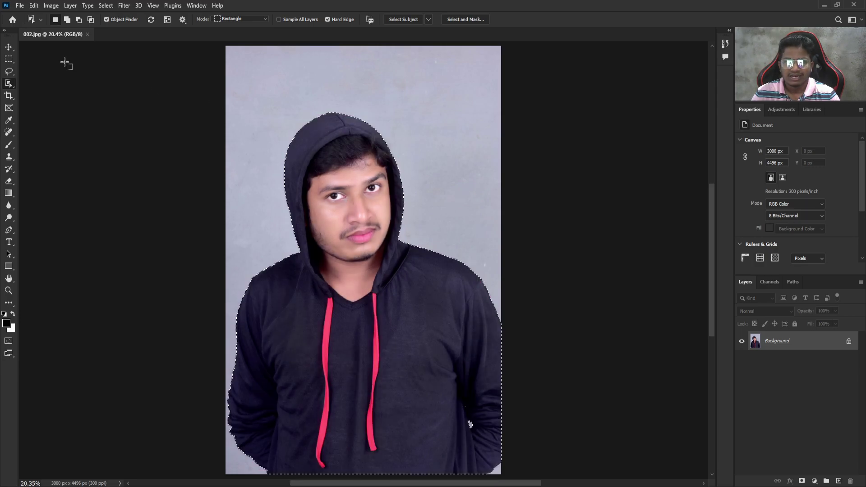
key(ctrl+d)
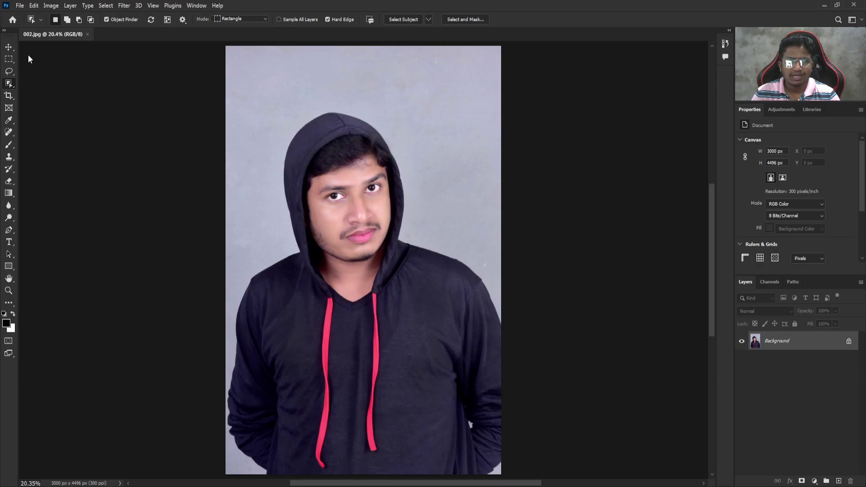
click(9, 48)
click(9, 83)
Switch to the Move tool (V) to work on the portrait.
key(v)
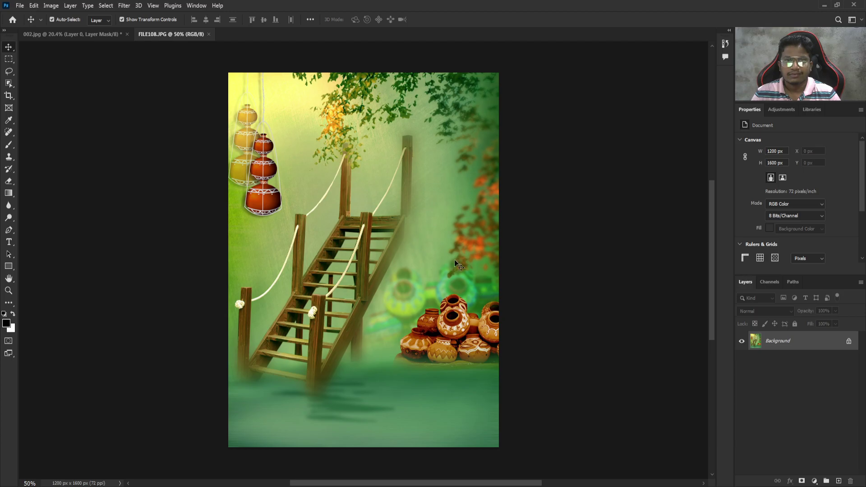
Undo the accidental background removal on the garden image and enable Auto-Select.
scroll(402, 158, up, 1)
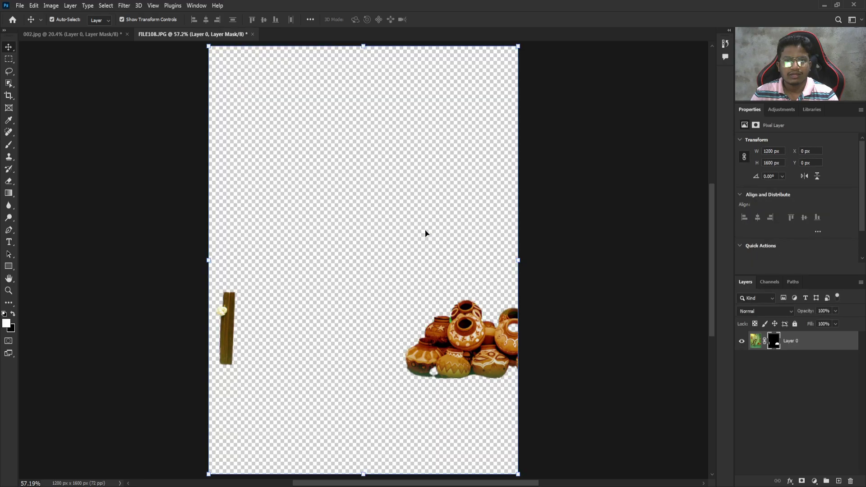
key(ctrl+z)
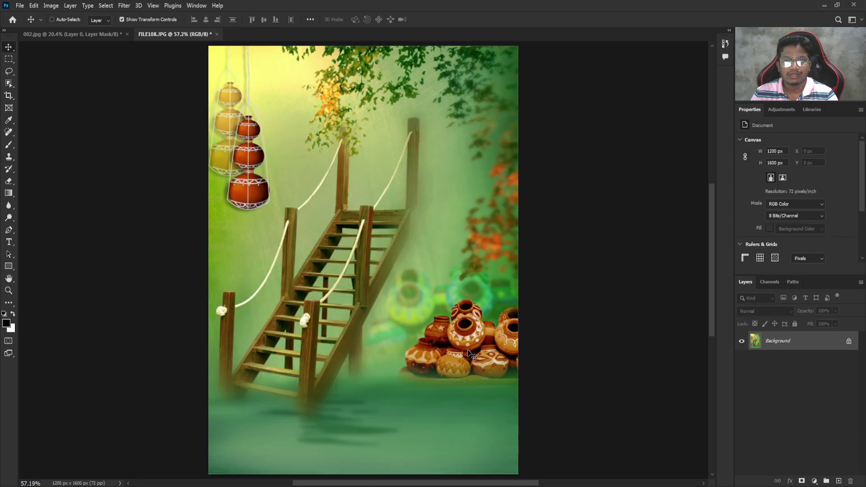
click(52, 19)
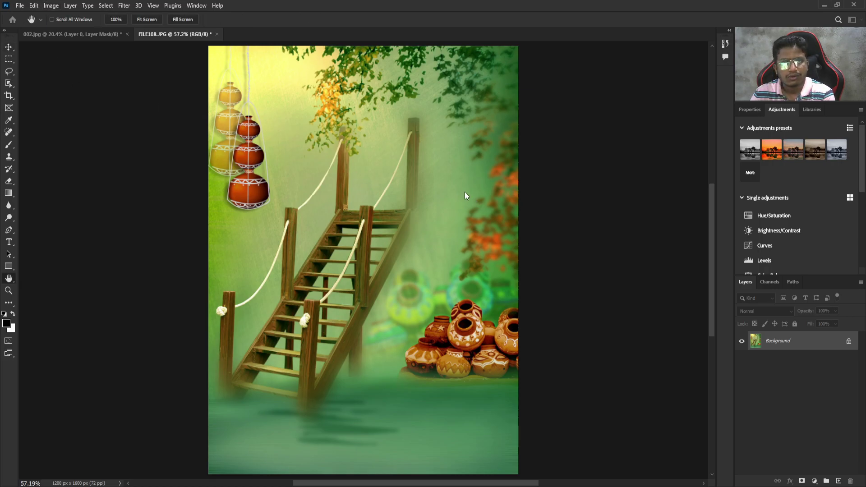
key(h)
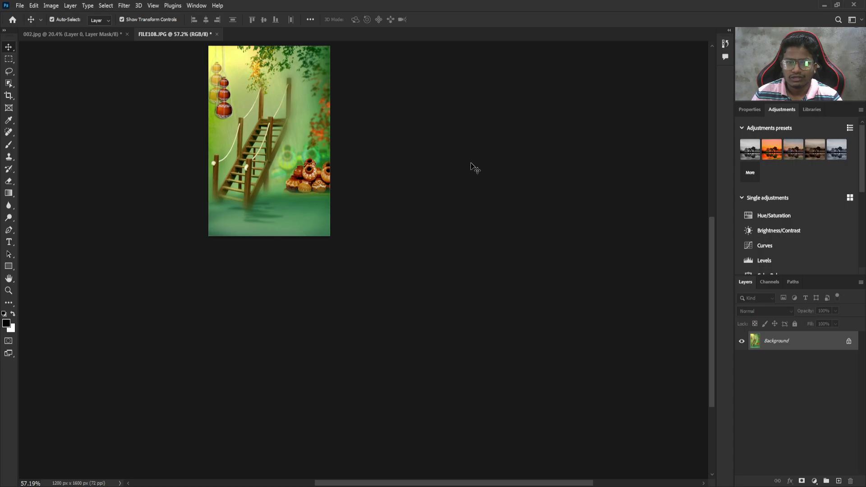
Undo the garden image resize, refit it to the window, and return to 002.jpg.
key(ctrl+0)
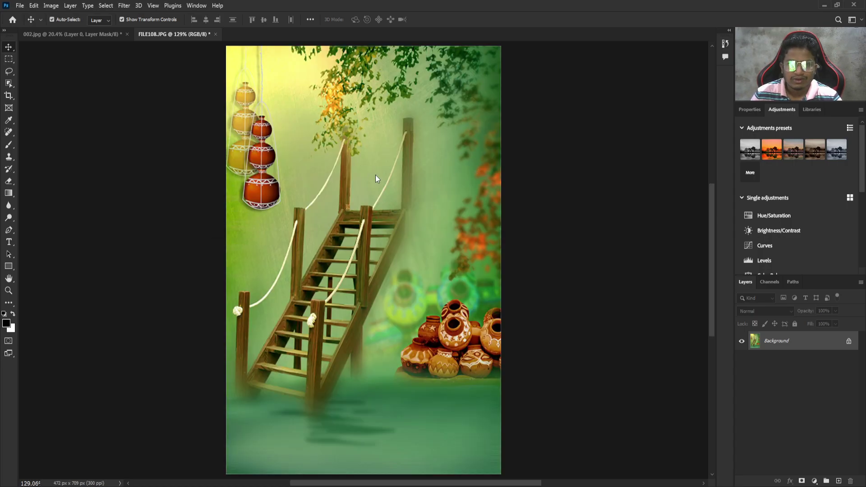
key(ctrl+z)
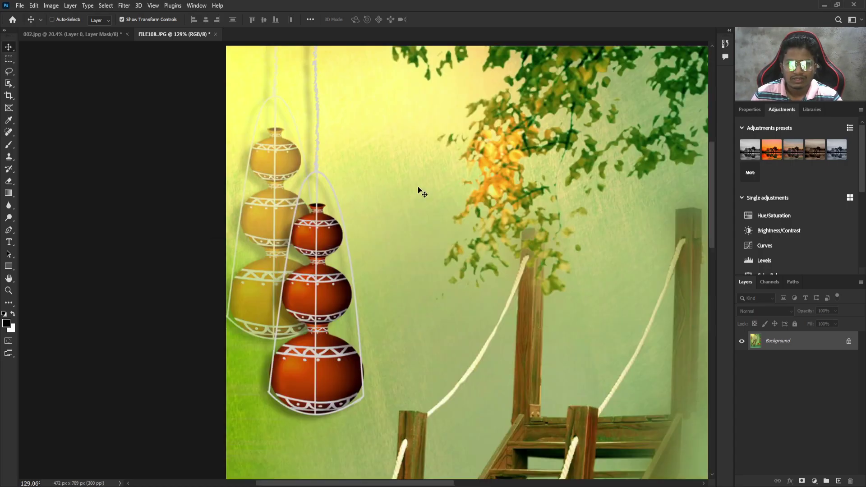
key(ctrl+0)
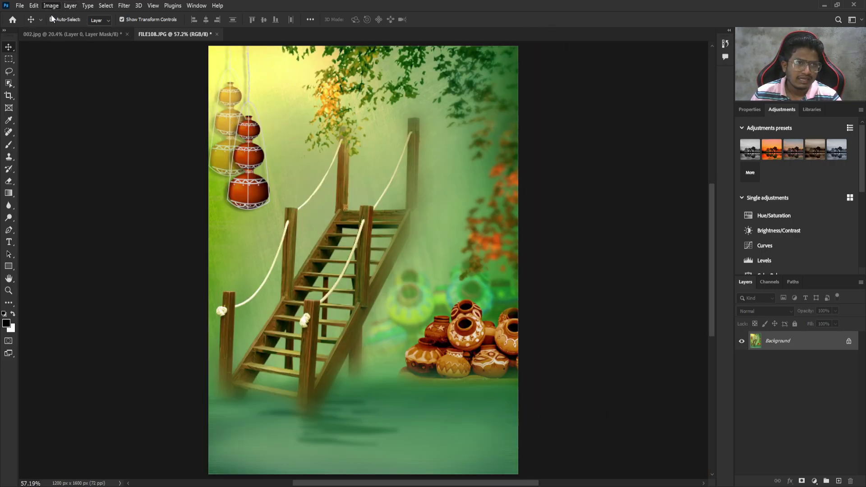
key(h)
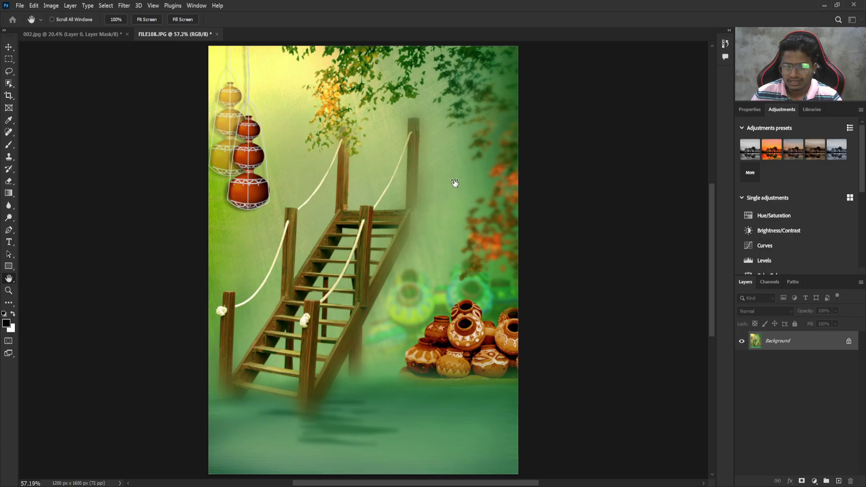
key(v)
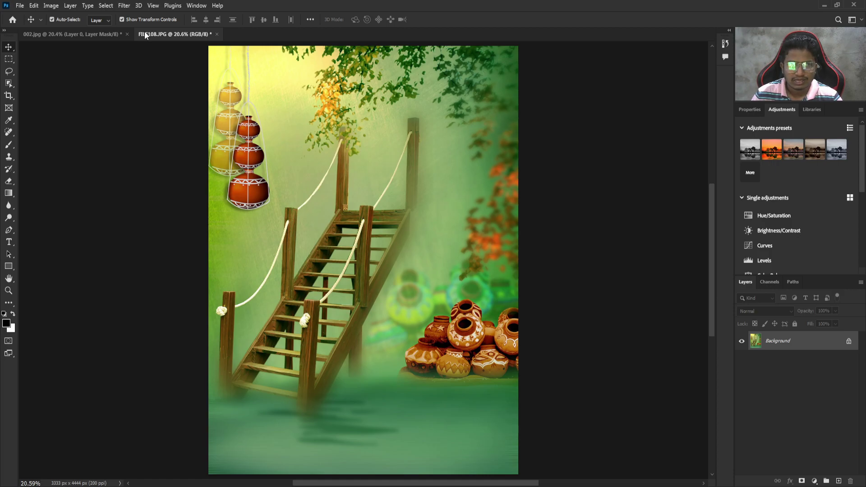
click(45, 35)
Drag the cut-out man onto the garden image, move him higher and scale to about 105%.
mouse_move(284, 136)
mouse_down()
mouse_move(163, 37)
mouse_move(372, 272)
mouse_up()
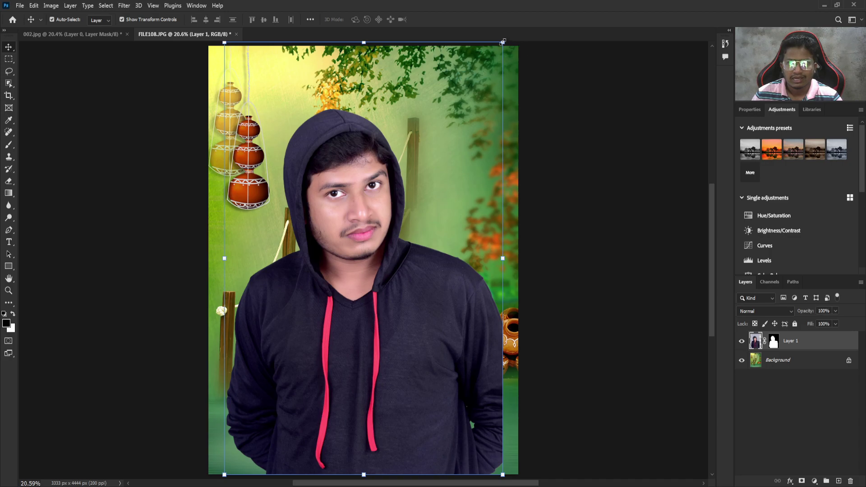
drag(502, 41, 521, 15)
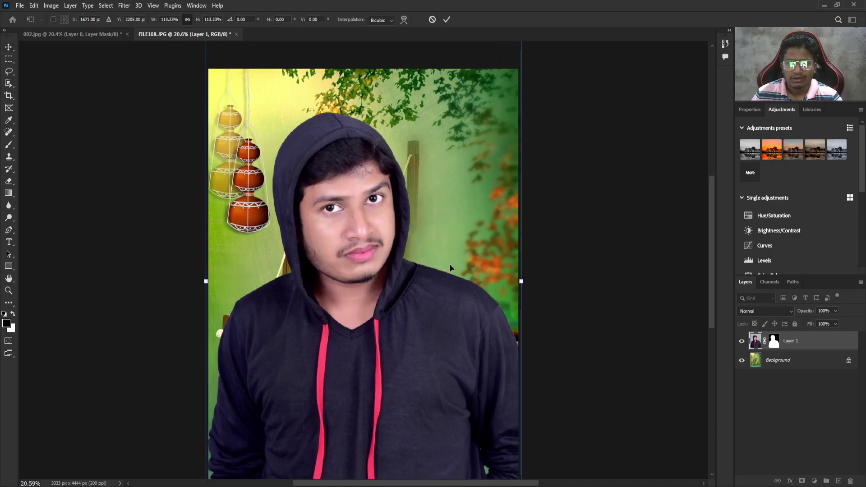
scroll(419, 204, down, 2)
scroll(433, 184, down, 2)
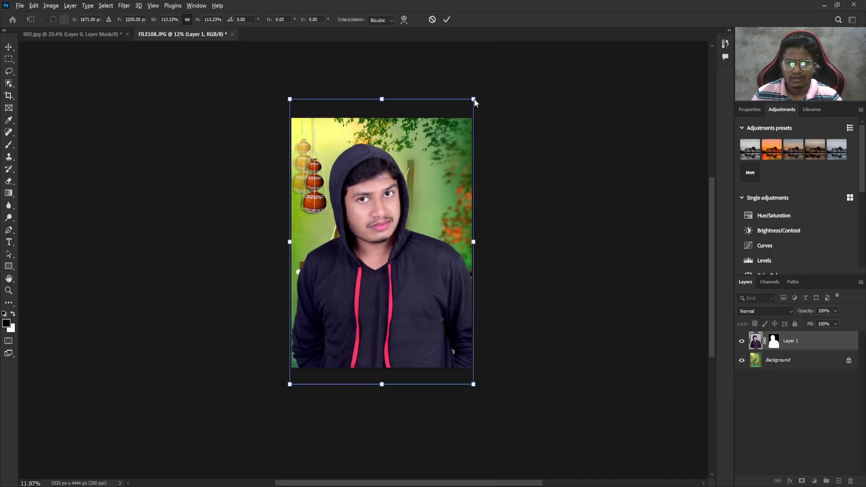
drag(473, 99, 468, 118)
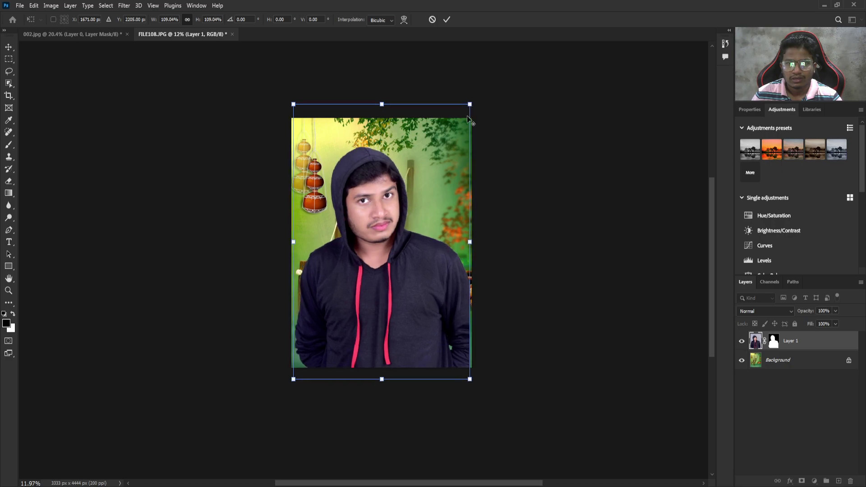
drag(455, 210, 453, 200)
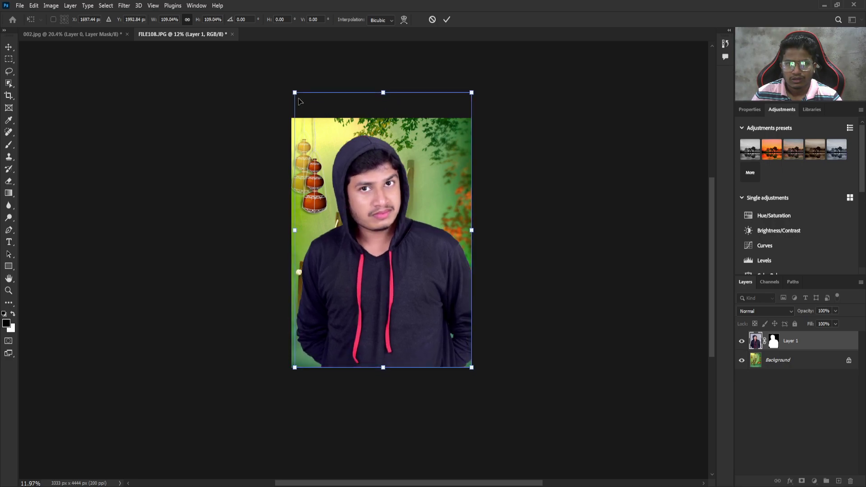
drag(297, 100, 302, 104)
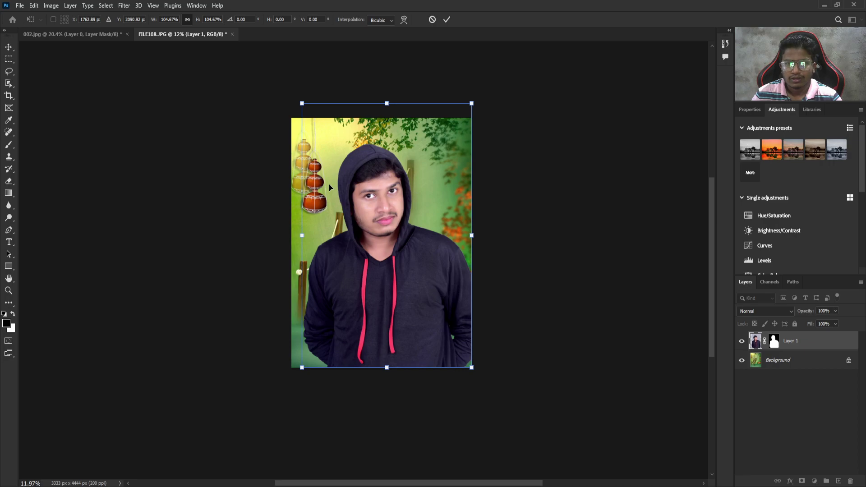
key(Return)
Nudge the man down, rescale to about 103%, then zoom in on lips and hood edge.
mouse_move(384, 237)
mouse_down()
mouse_move(383, 244)
mouse_move(384, 234)
mouse_up()
drag(301, 99, 299, 92)
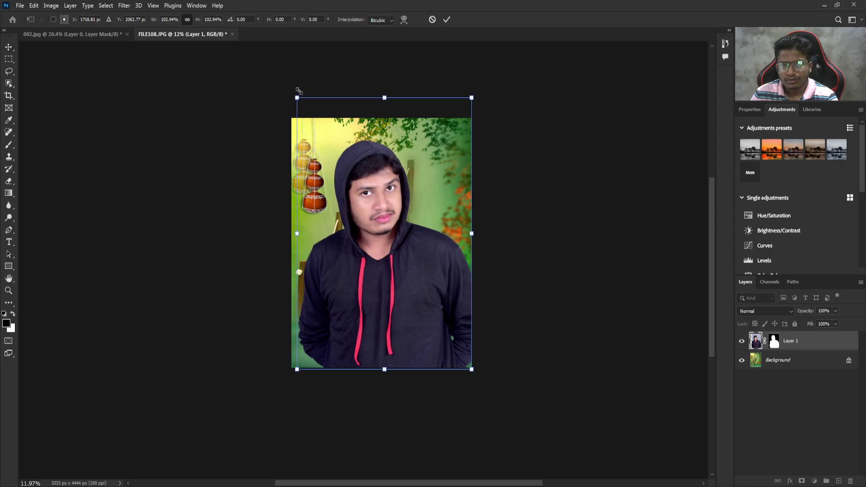
key(Return)
click(554, 208)
key(ctrl+0)
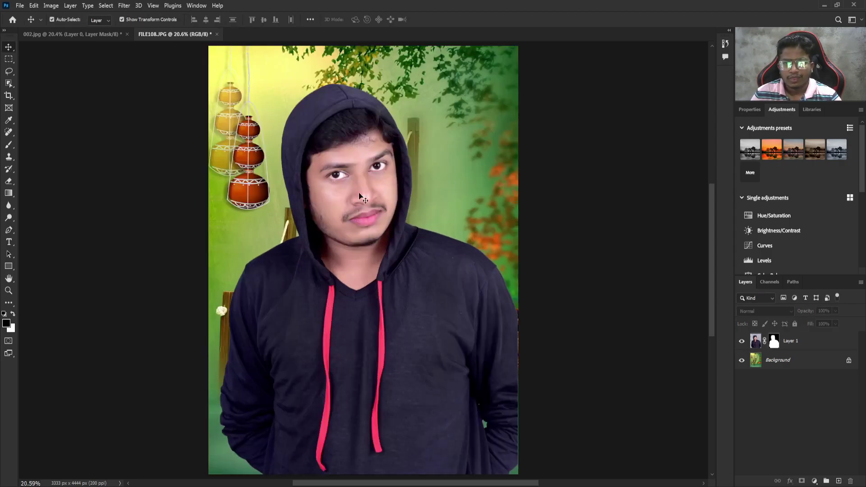
click(771, 341)
drag(396, 205, 487, 272)
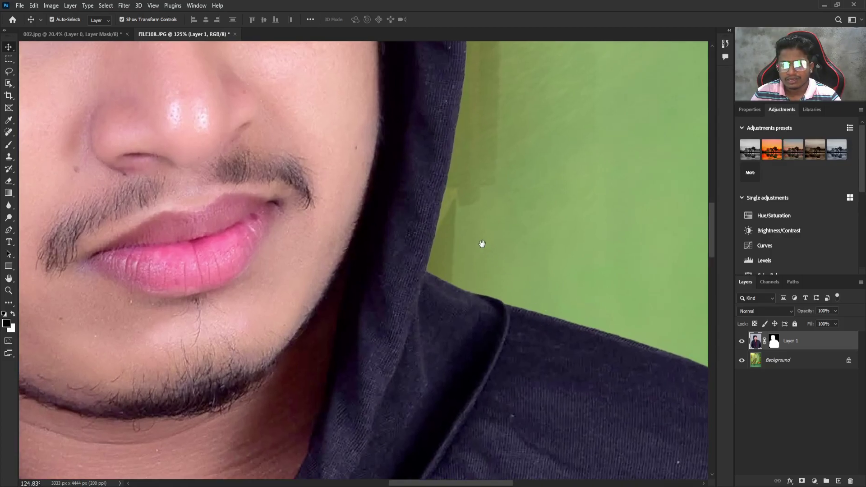
Load the man's layer outline as a selection, then clear it.
scroll(483, 243, down, 5)
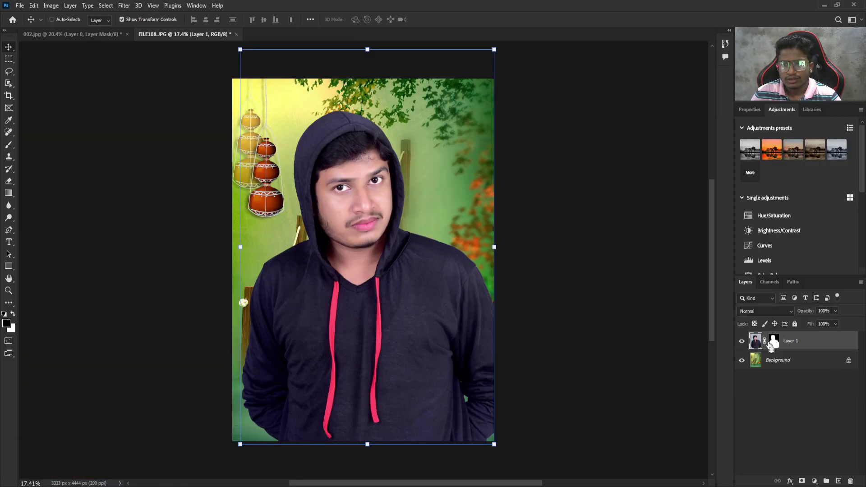
ctrl+click(772, 342)
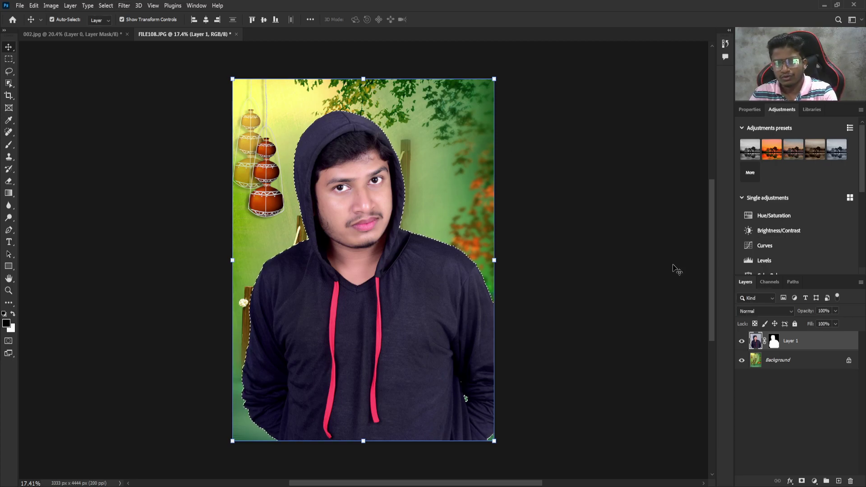
scroll(493, 290, up, 5)
scroll(494, 289, up, 2)
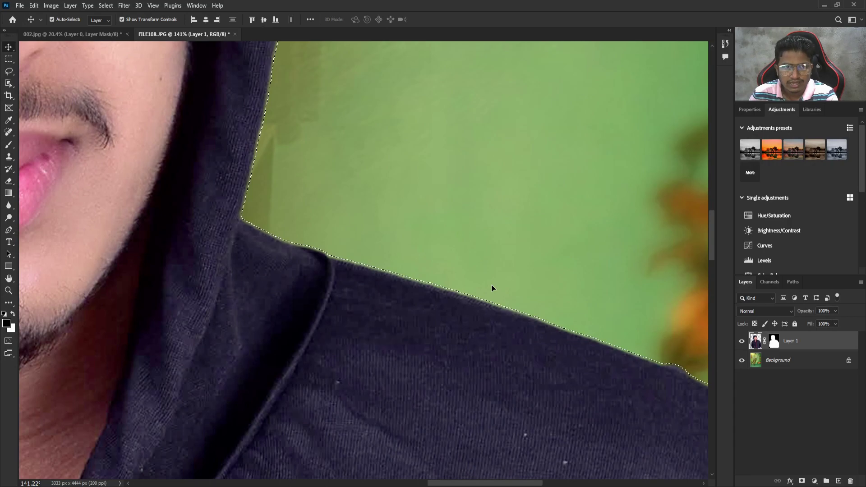
key(ctrl+d)
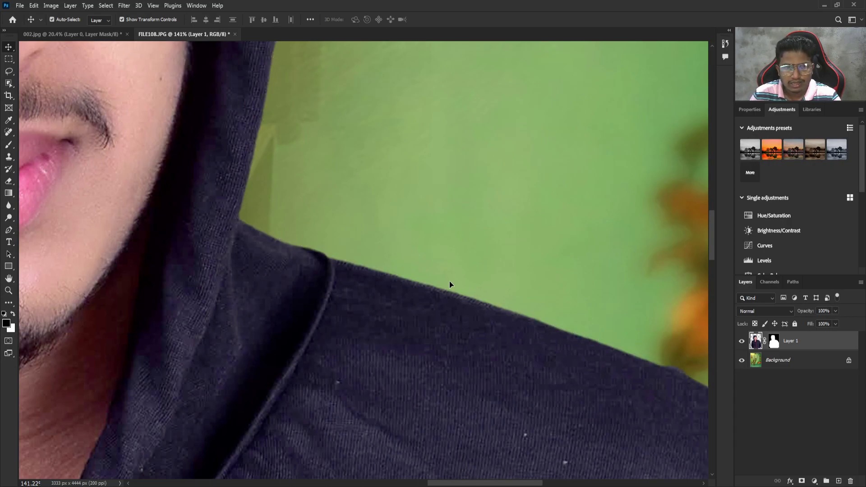
Inspect the face and hoodie edges up close, then show the fitted 002.jpg cut-out.
scroll(217, 203, down, 2)
scroll(190, 197, down, 2)
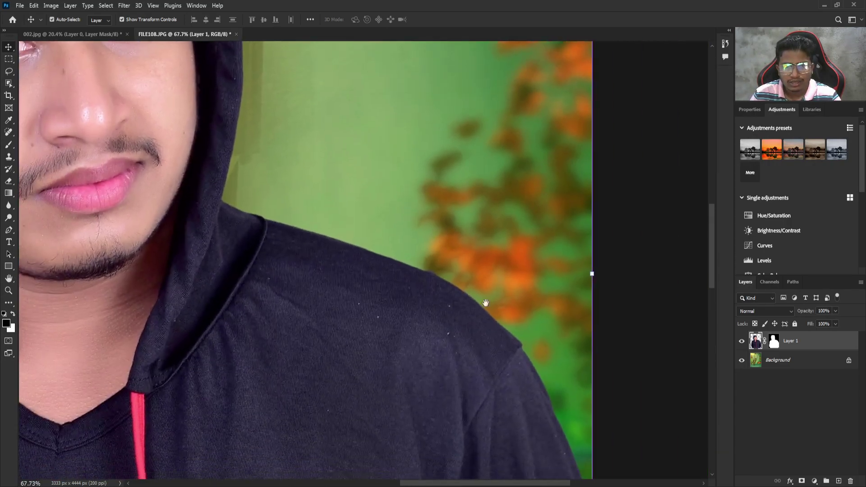
scroll(502, 308, up, 2)
scroll(518, 350, down, 5)
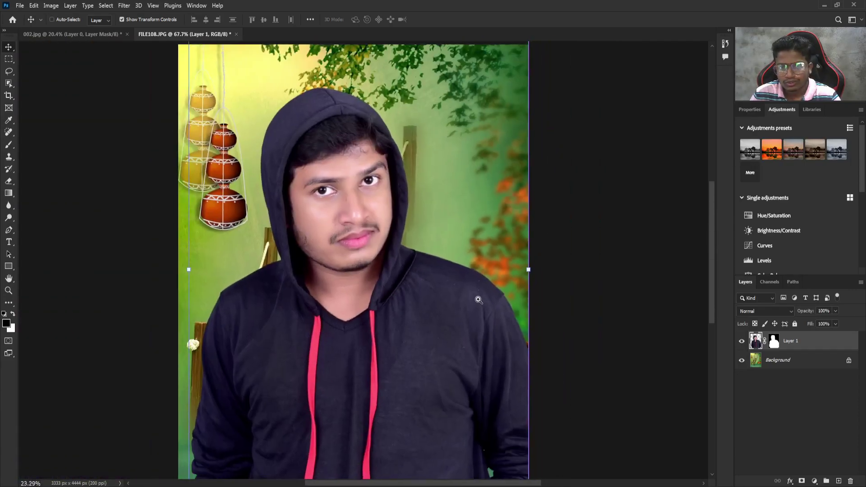
scroll(478, 300, down, 1)
scroll(449, 232, up, 4)
scroll(415, 198, down, 5)
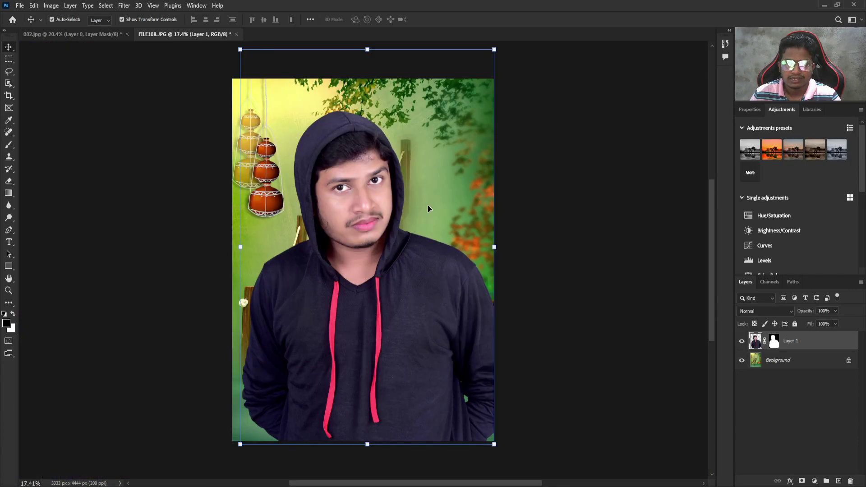
click(537, 197)
scroll(366, 181, up, 3)
scroll(383, 171, up, 3)
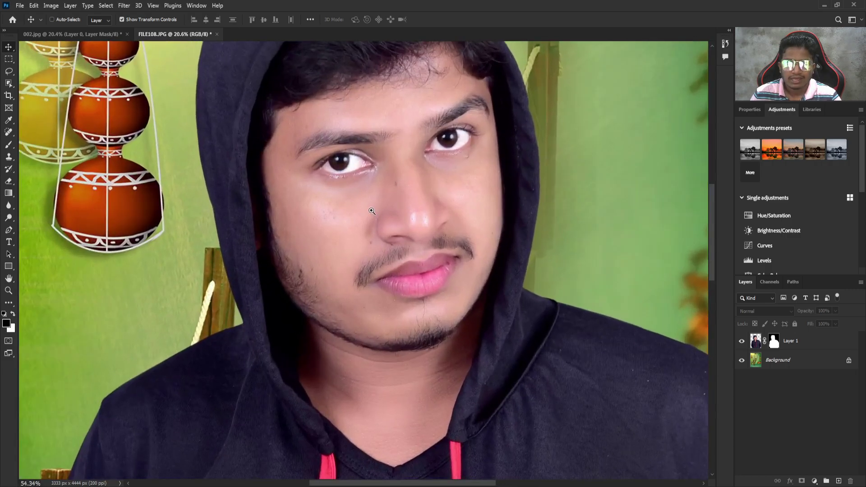
drag(498, 248, 498, 254)
scroll(485, 203, down, 3)
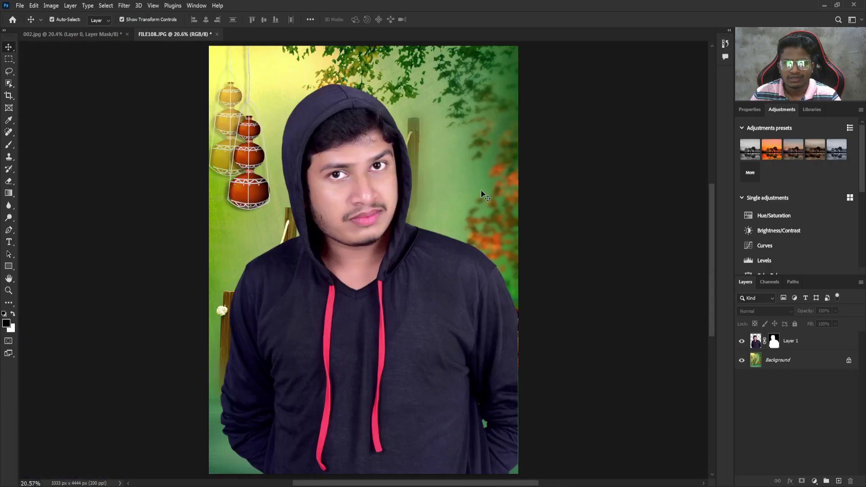
key(ctrl+Tab)
key(ctrl+0)
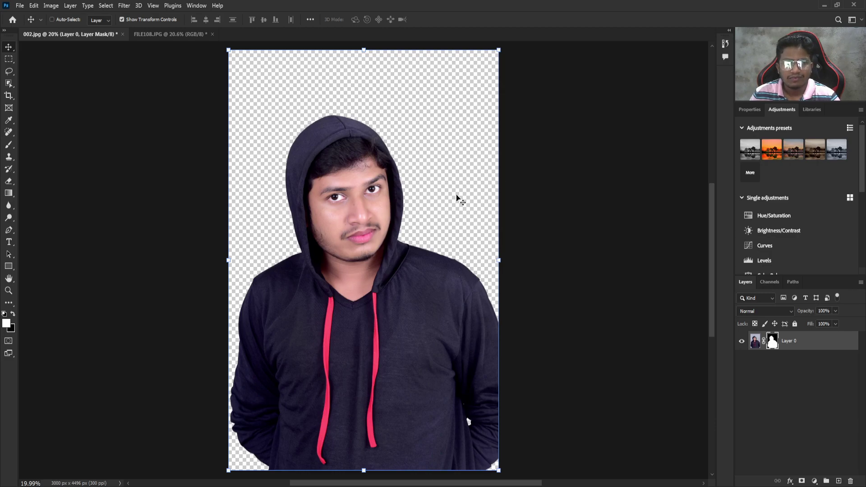
Pick the Clone Stamp, return to FILE108.JPG with black foreground, framed on the face.
key(ctrl+Tab)
key(ctrl+Tab)
key(s)
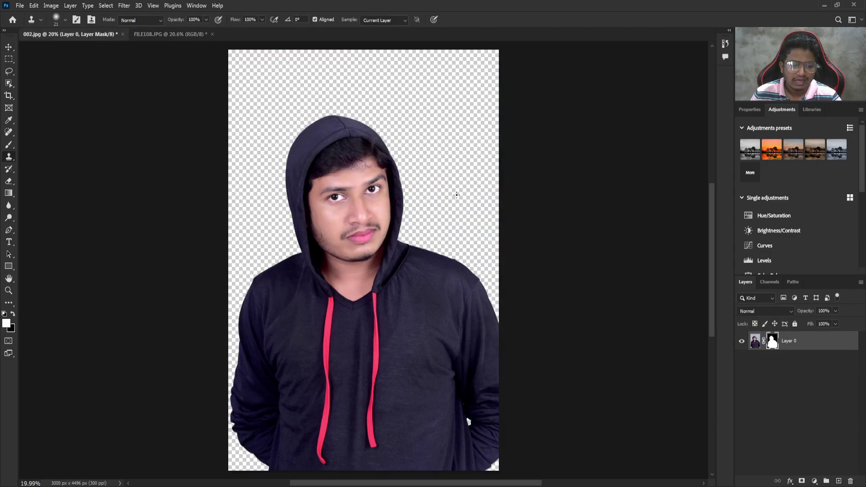
key(ctrl+Tab)
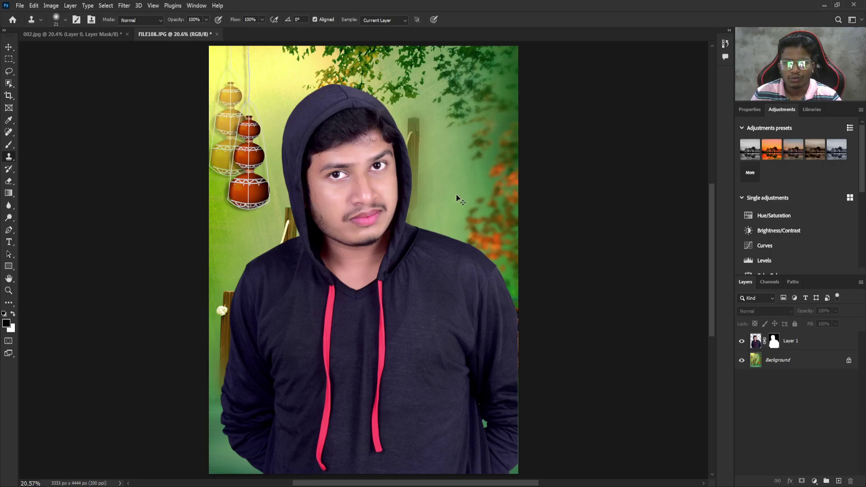
key(ctrl+Tab)
key(x)
key(ctrl+Tab)
key(ctrl+Tab)
key(ctrl+Tab)
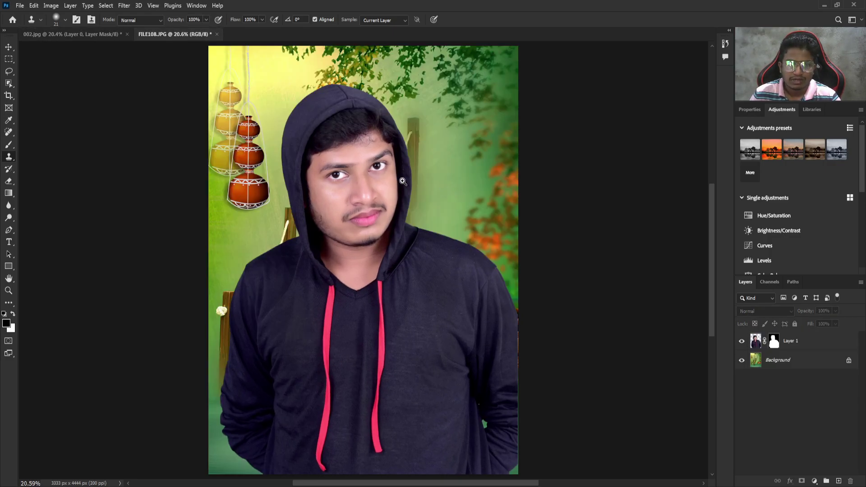
scroll(423, 200, up, 3)
scroll(422, 200, up, 3)
drag(418, 161, 423, 200)
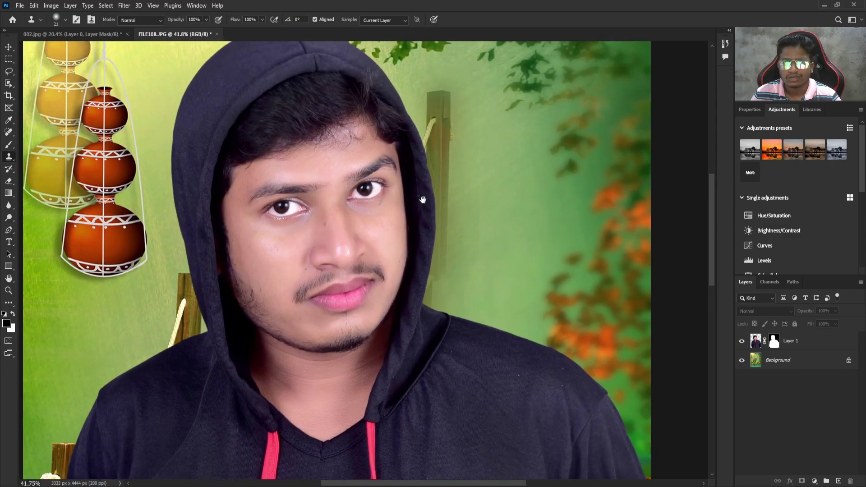